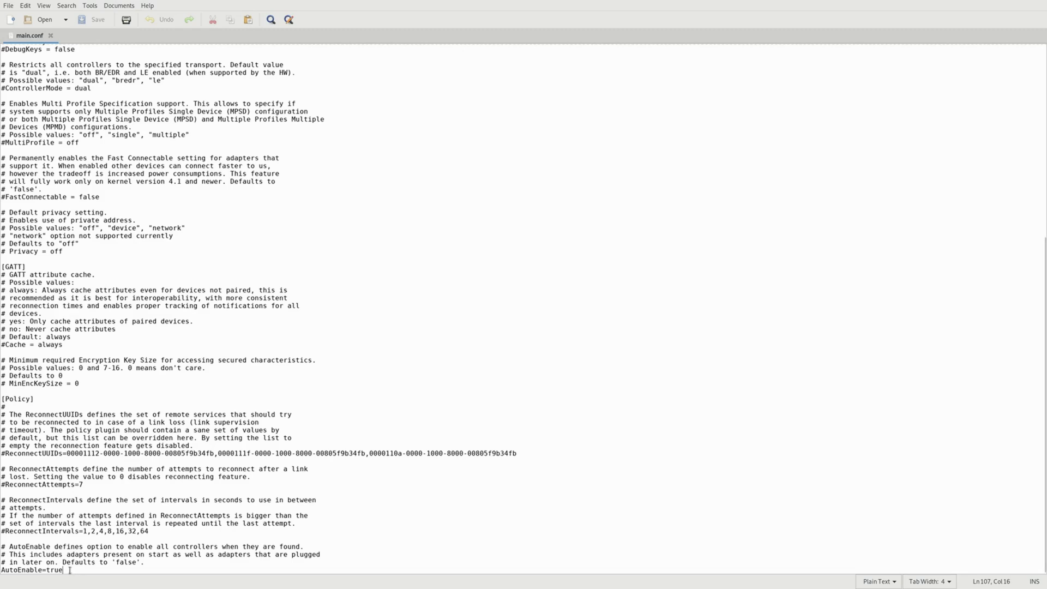
Select the AutoEnable=true line together with the AutoEnable comment block above it
drag(72, 570, 2, 570)
key(shift+Up)
key(shift+Up)
key(shift+Up)
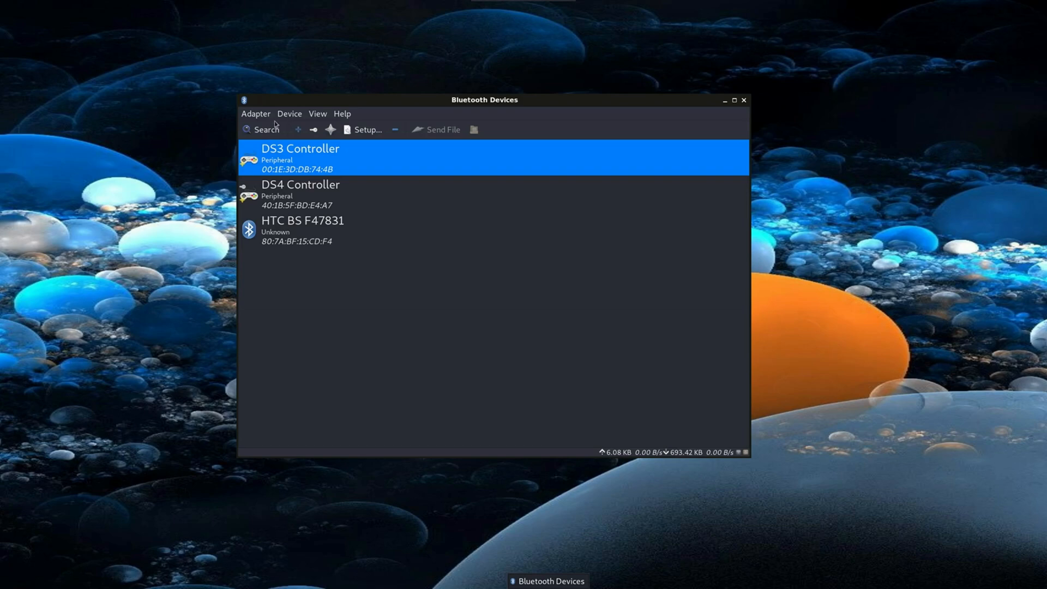
click(256, 114)
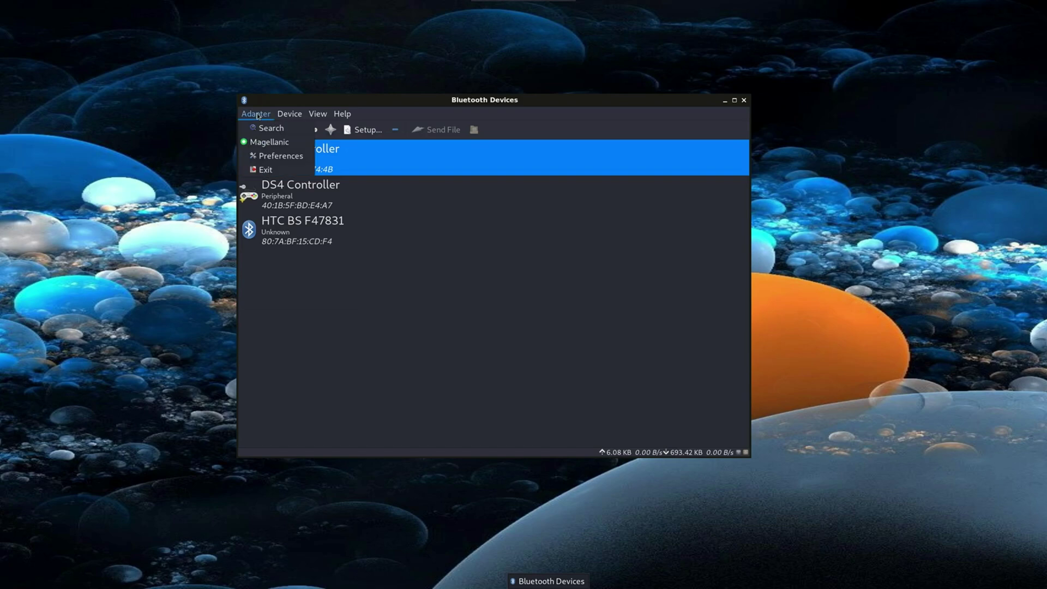
click(279, 156)
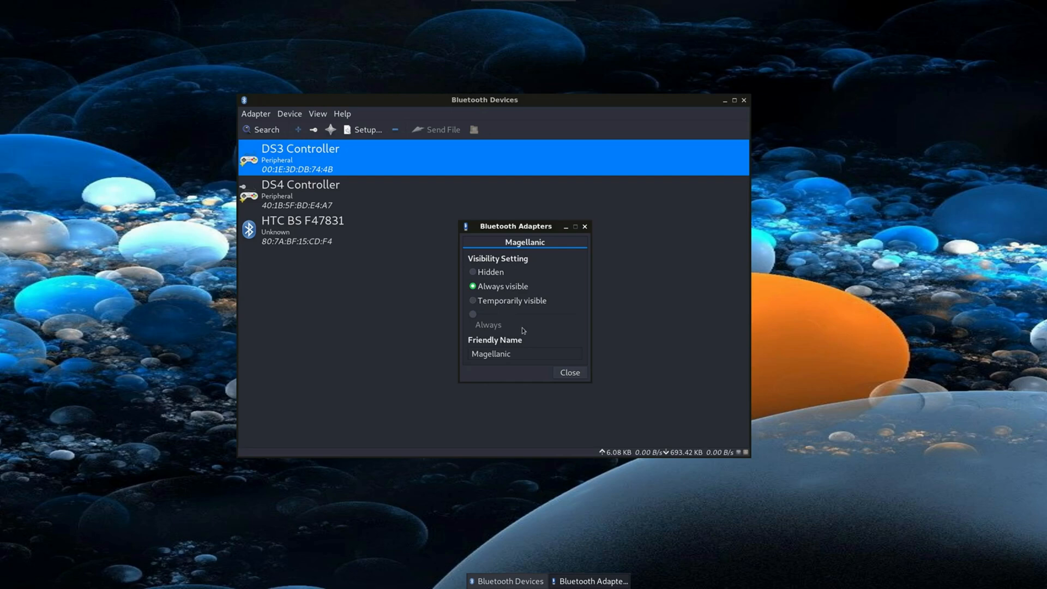
click(569, 373)
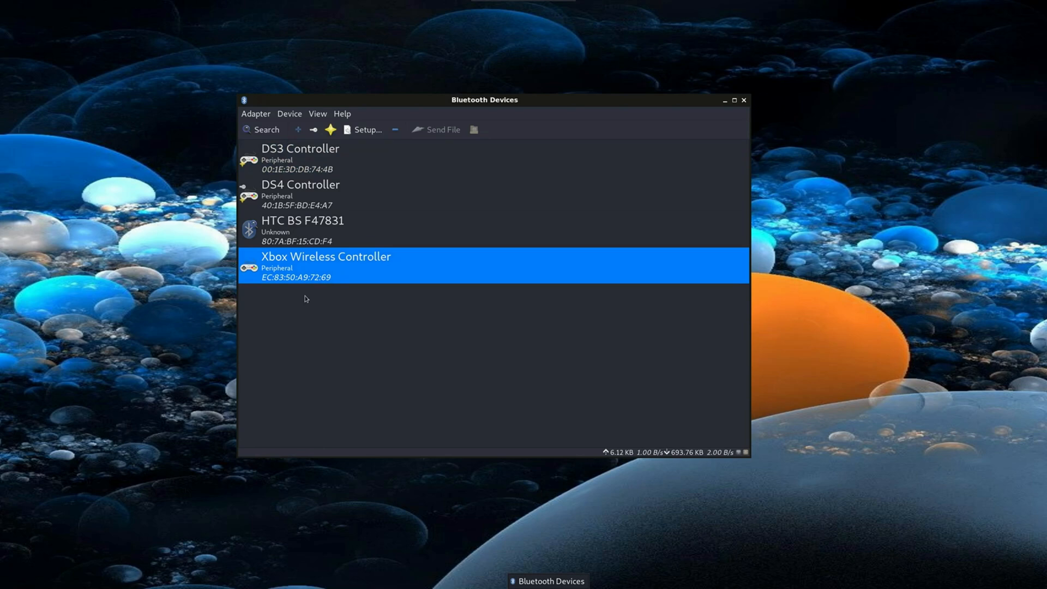
Start Setup for the Xbox Wireless Controller and continue with Pair Device
click(357, 130)
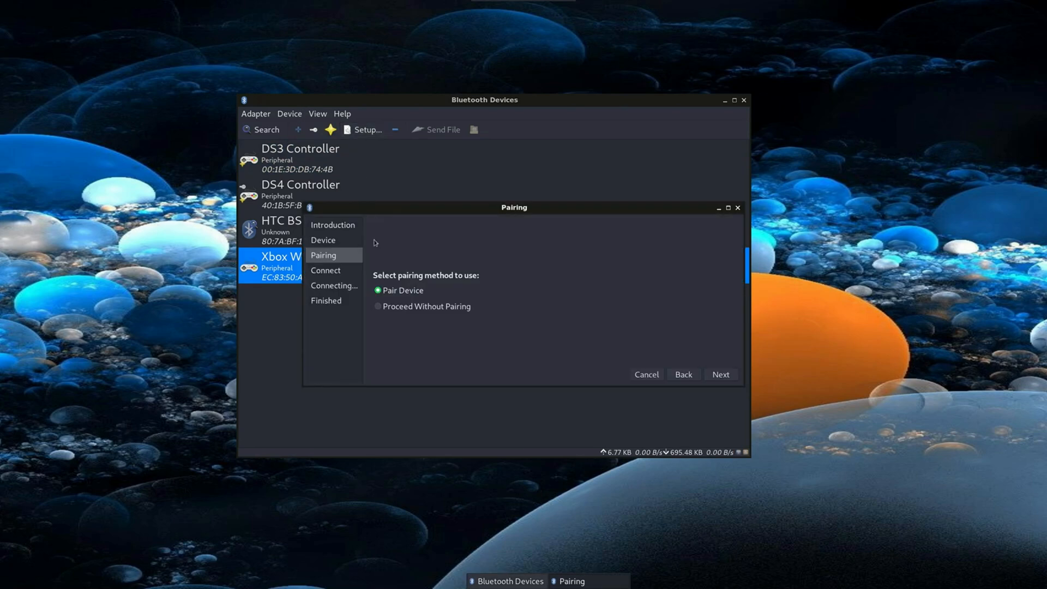
click(718, 375)
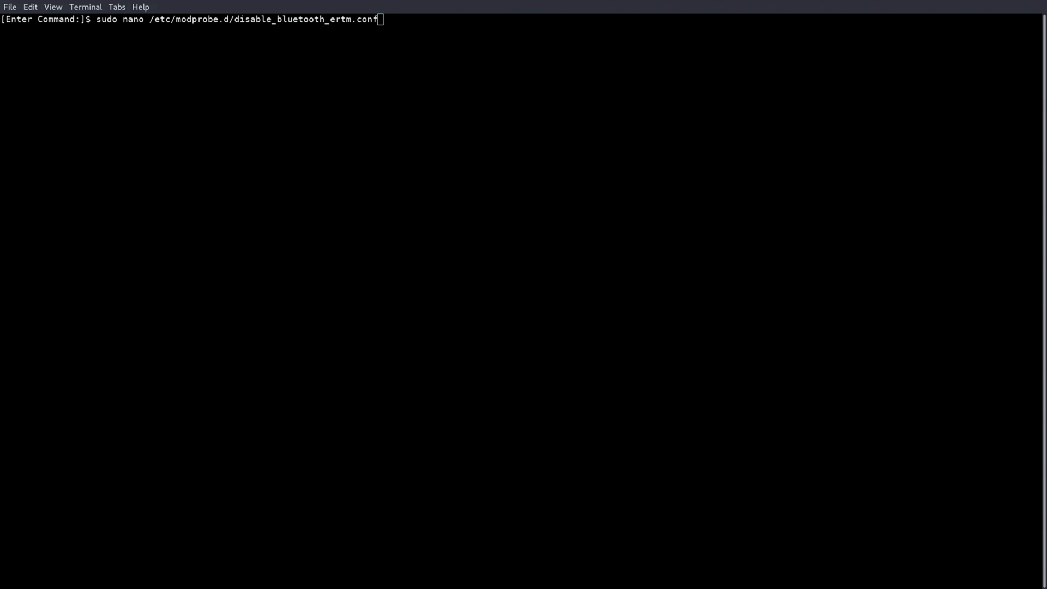
Run sudo nano to open /etc/modprobe.d/disable_bluetooth_ertm.conf for editing
key(Return)
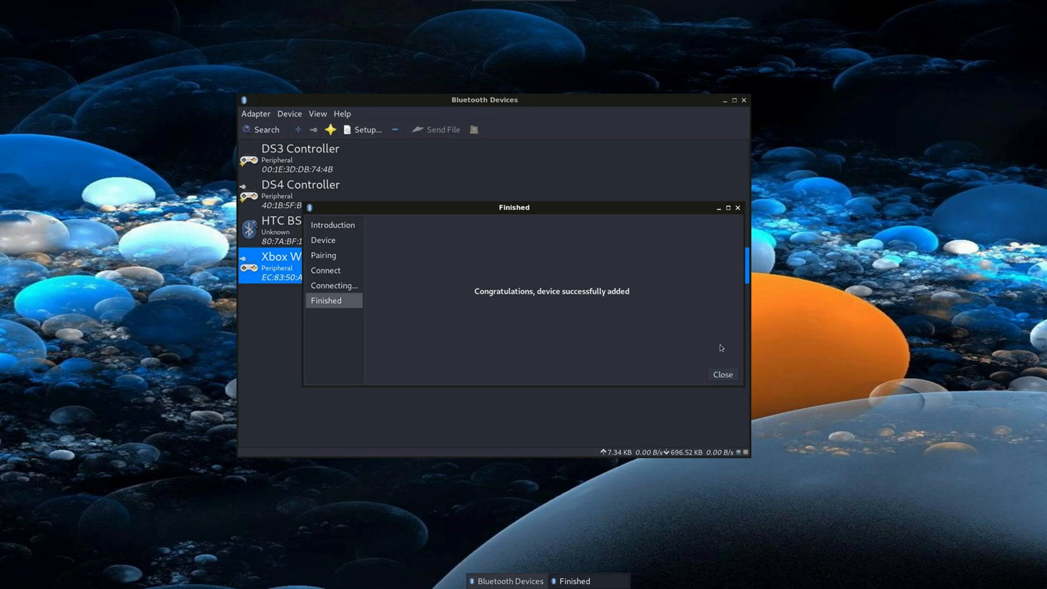
Close the Finished wizard page and mark the Xbox Wireless Controller as trusted
click(723, 375)
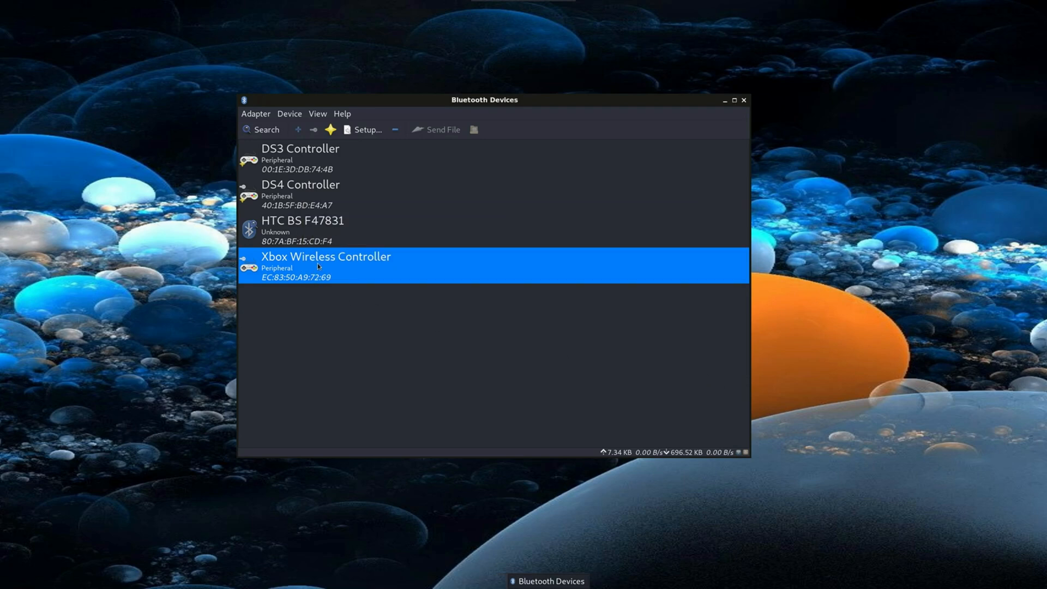
click(331, 129)
right_click(366, 269)
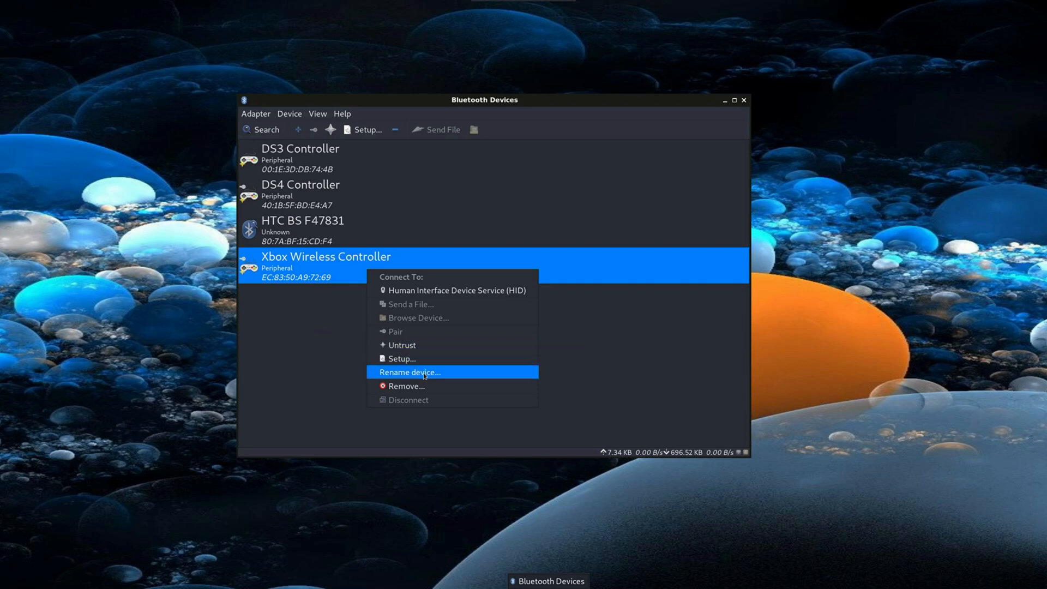
click(317, 201)
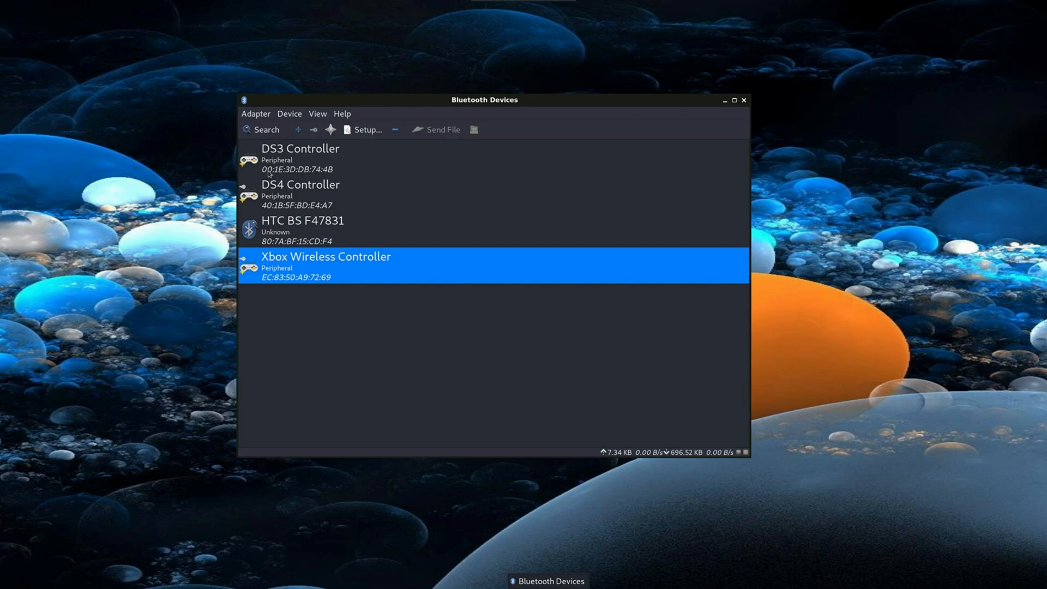
right_click(285, 170)
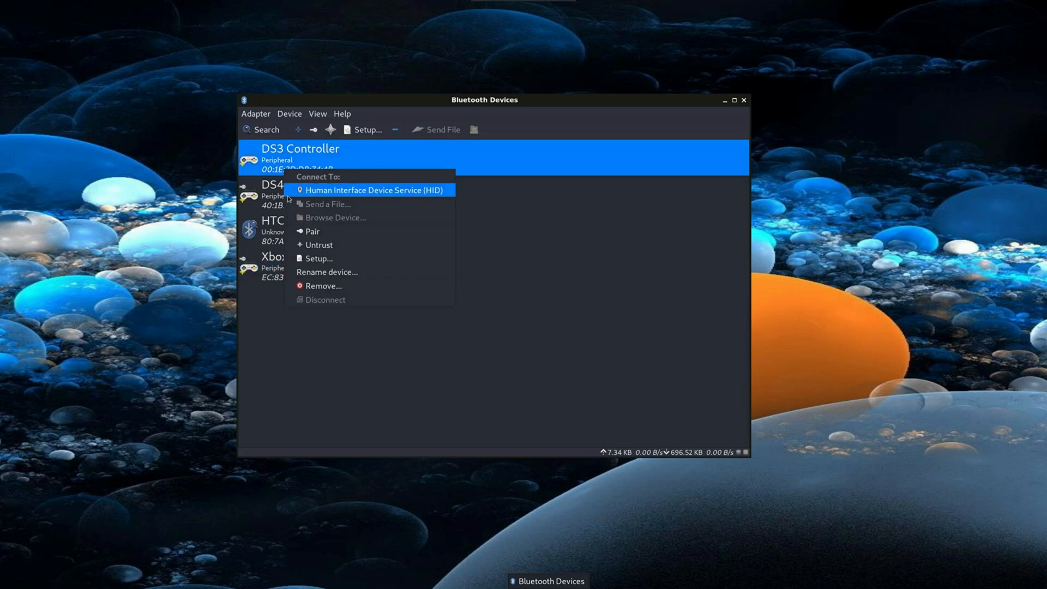
click(318, 271)
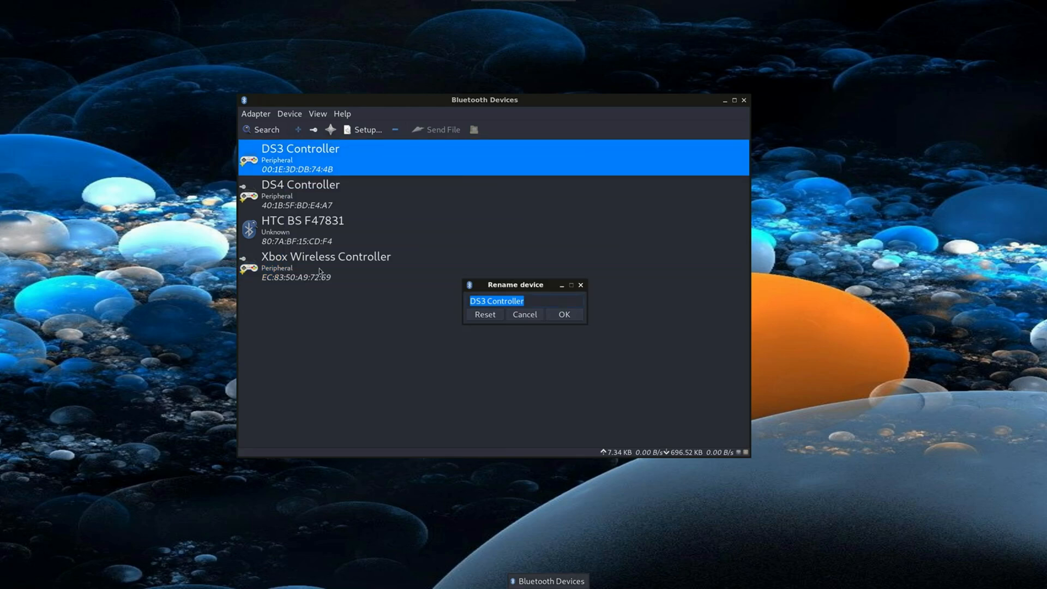
click(564, 314)
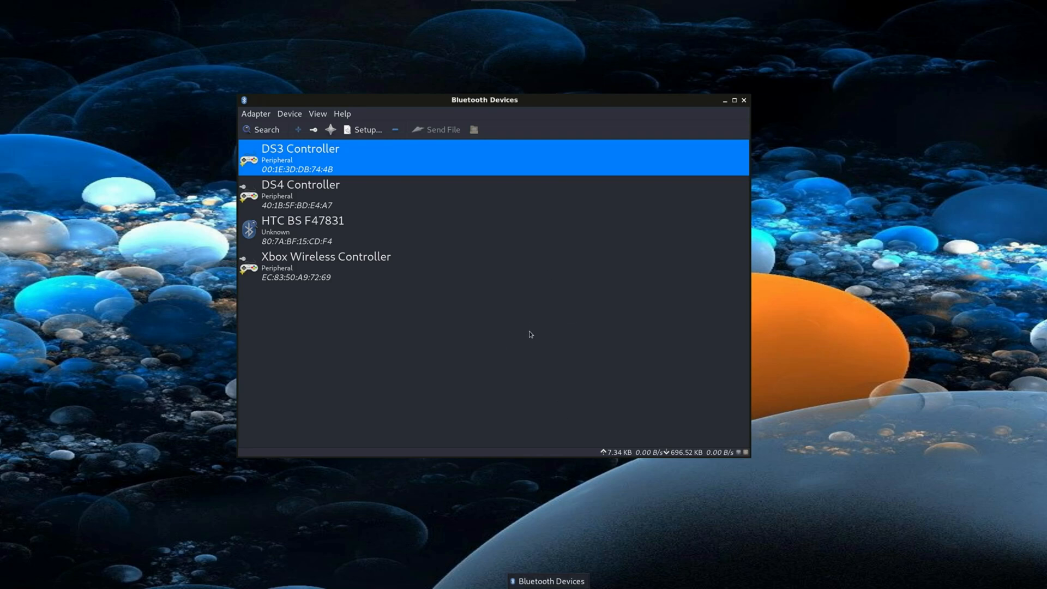